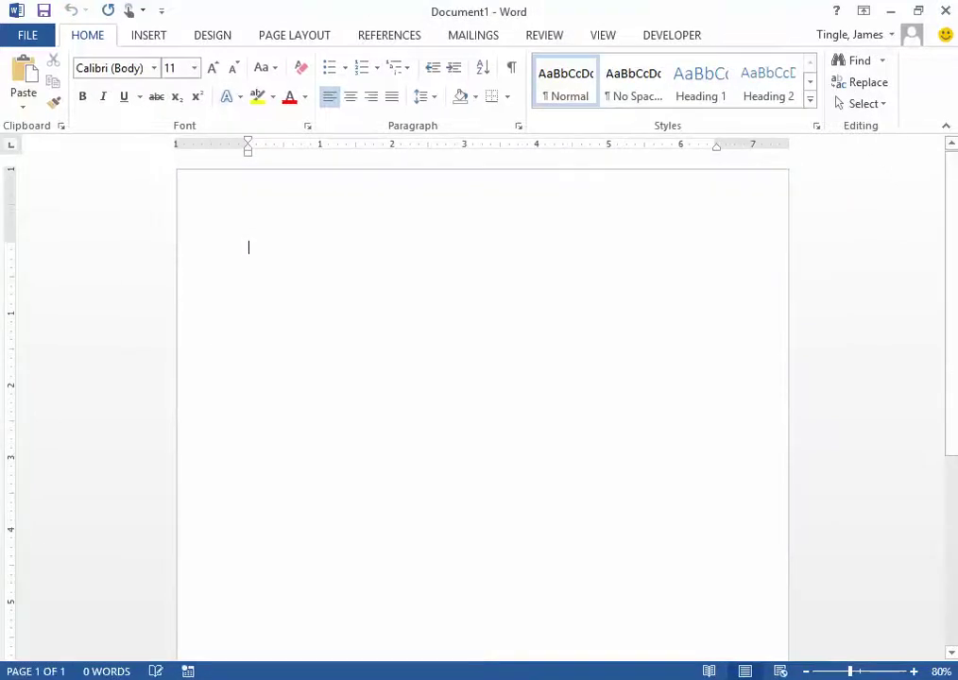
Set the document's top margin to 2 inches through Custom Margins
mouse_move(367, 678)
click(208, 36)
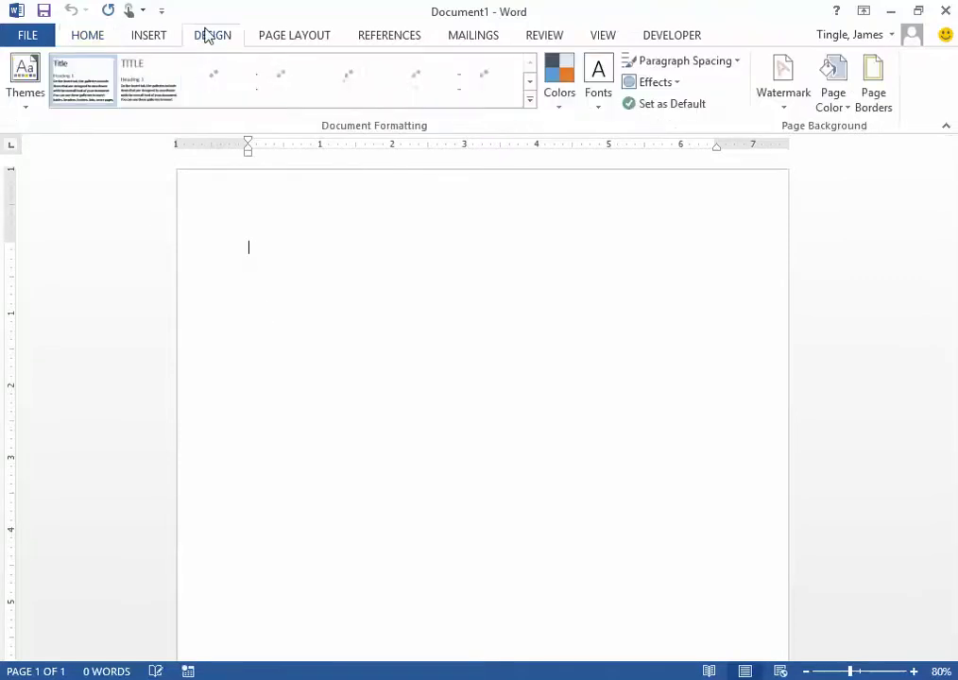
click(272, 34)
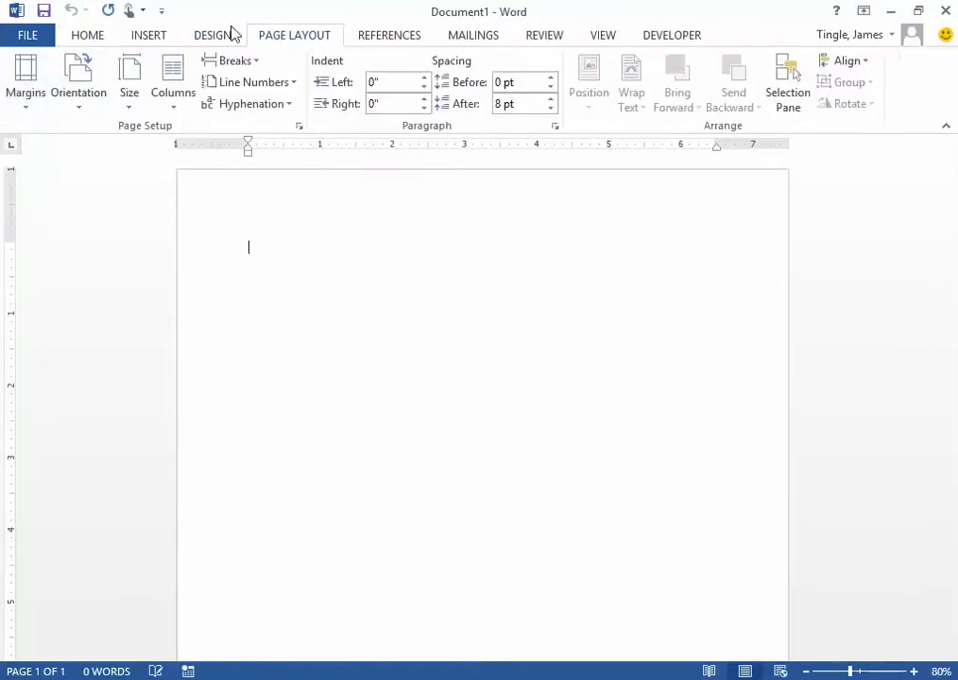
click(19, 116)
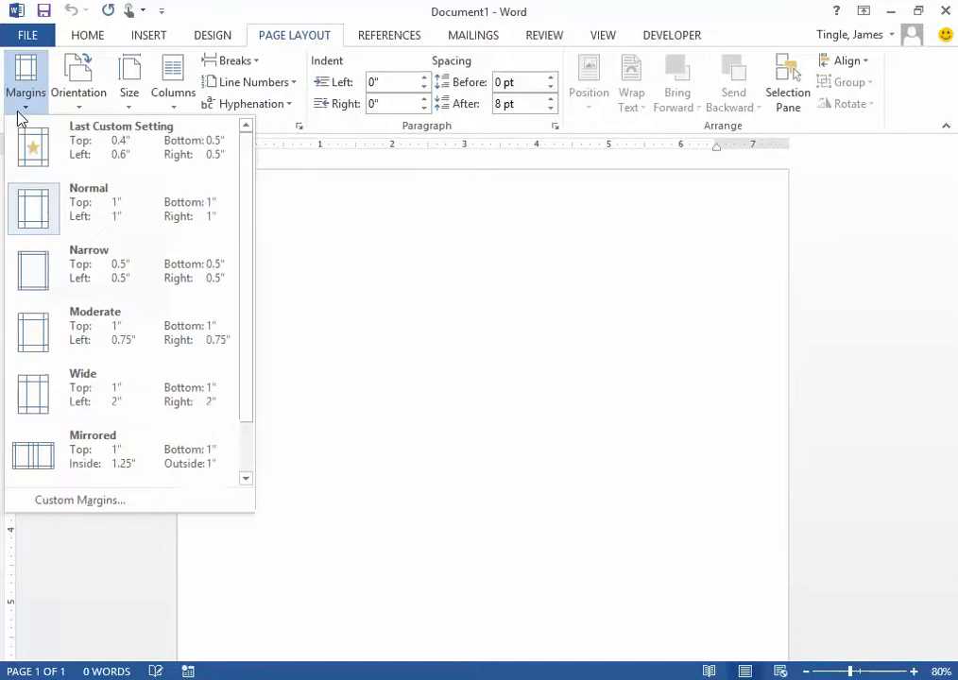
click(88, 501)
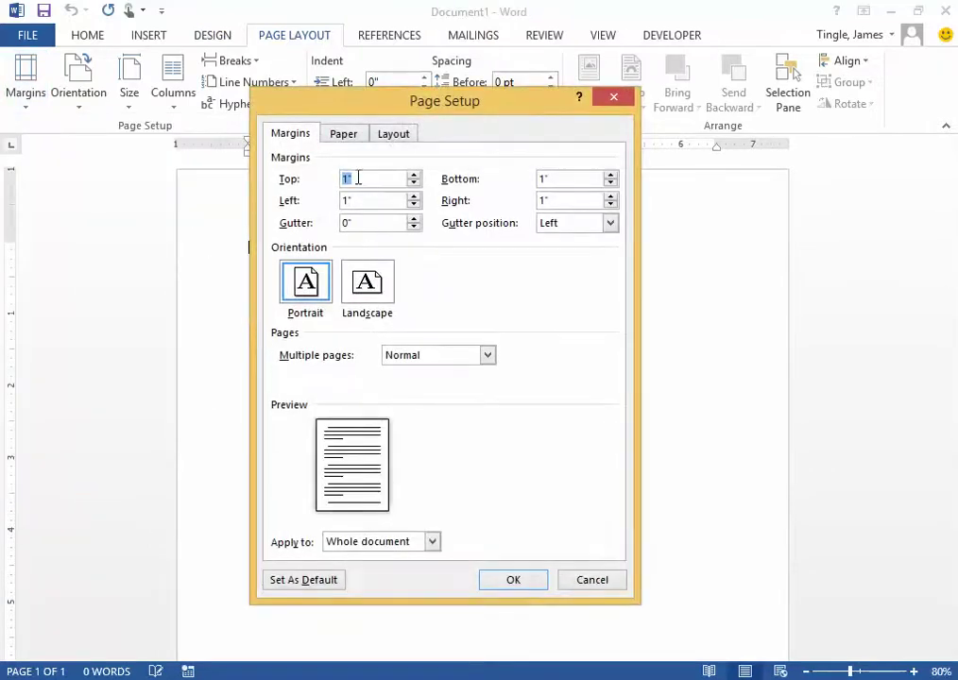
text(2)
click(496, 578)
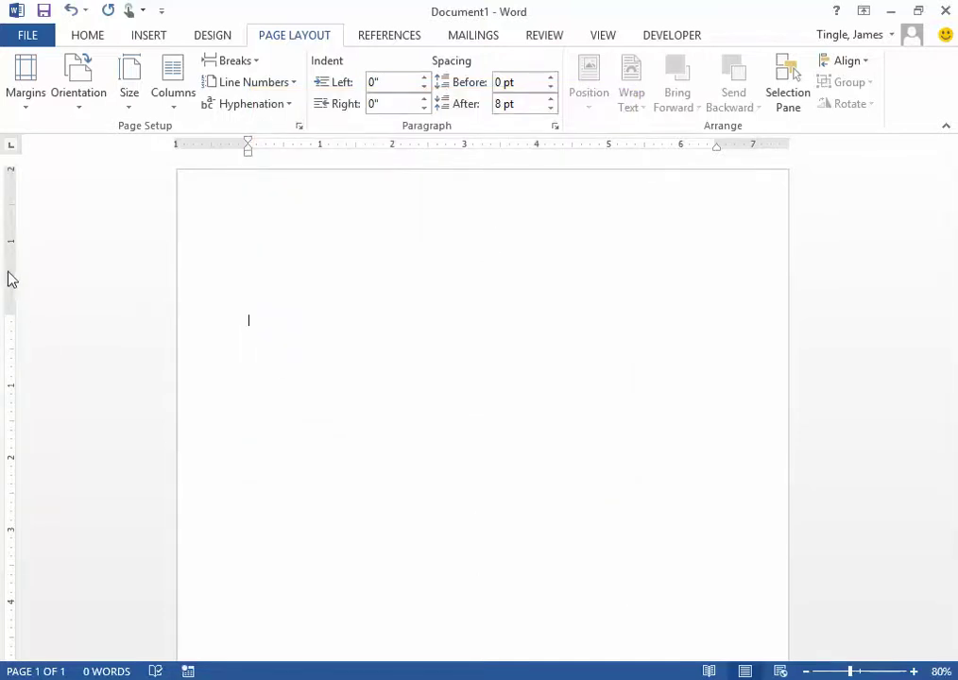
Open the page header for editing and begin inserting a picture from file
double_click(390, 239)
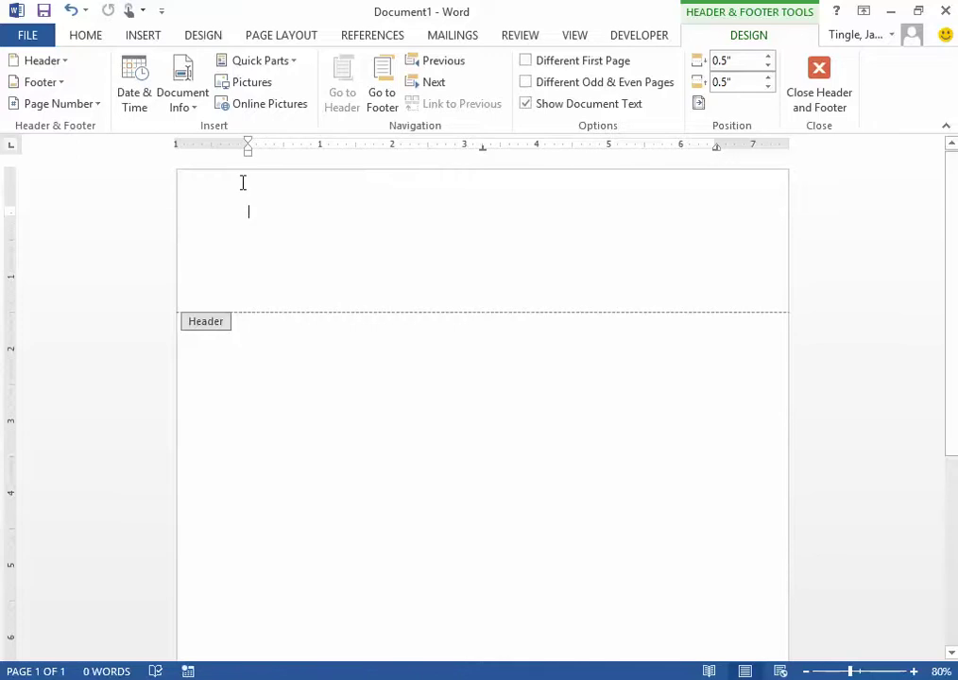
click(132, 38)
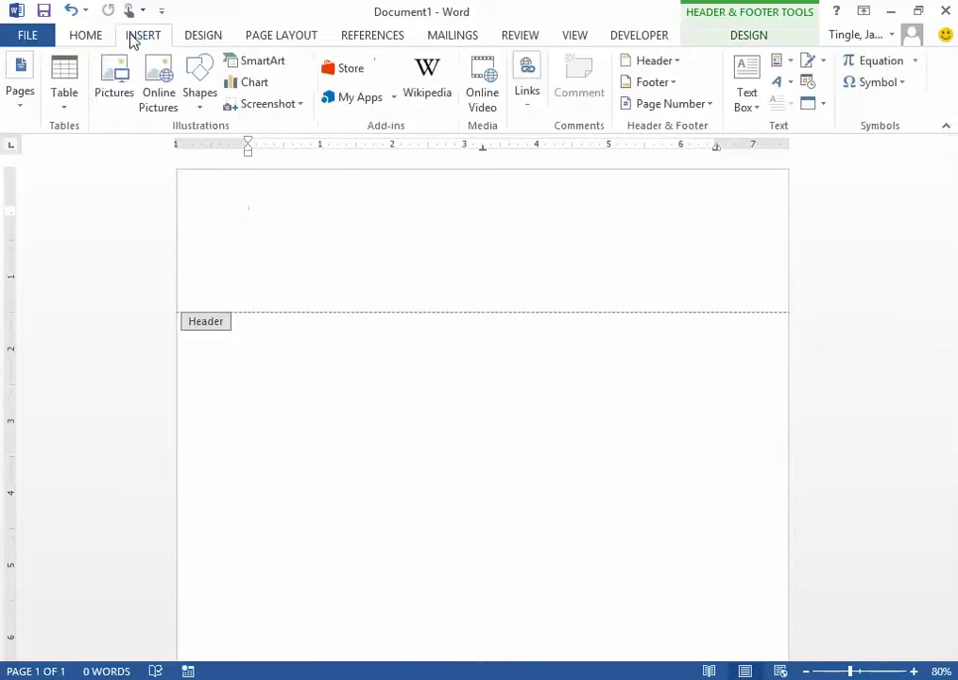
click(115, 94)
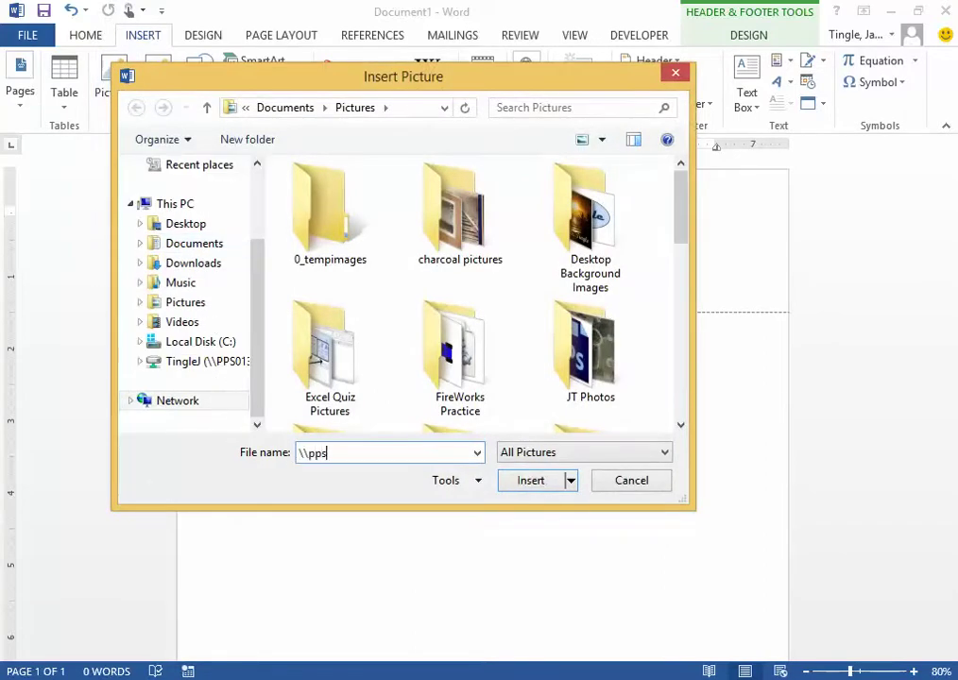
Insert the bouncehouse logo from the network share's The Stop > Logos folder
text(\pps0131)
key(Return)
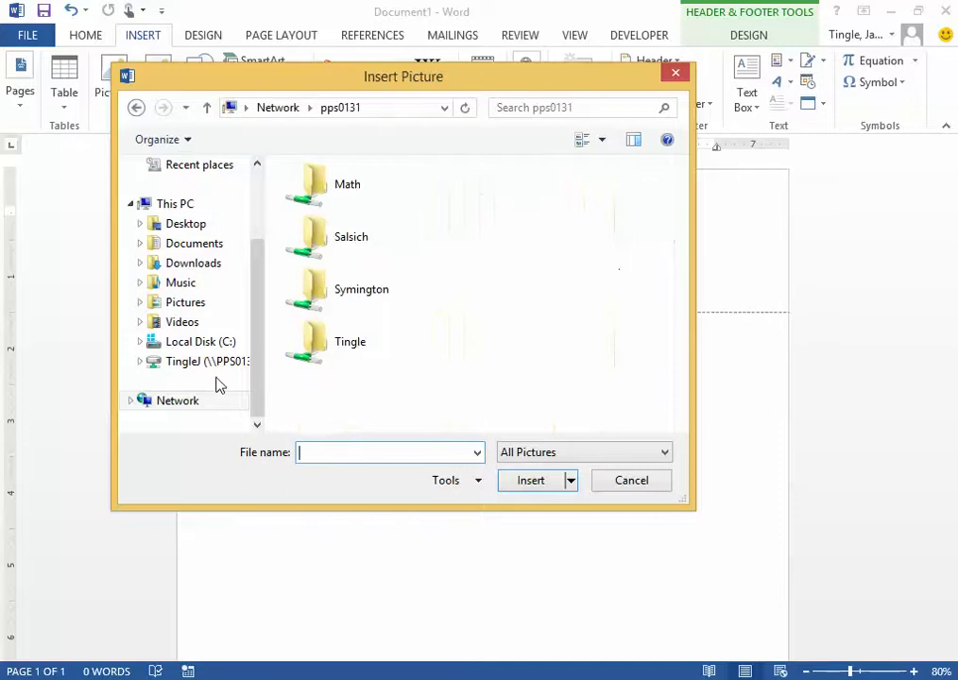
click(320, 348)
double_click(319, 347)
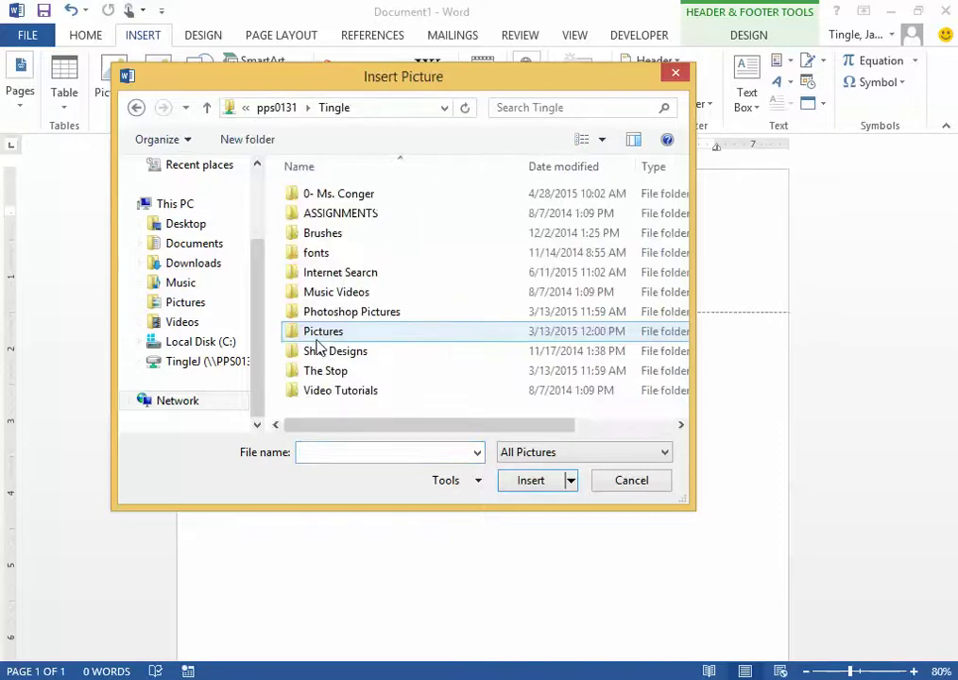
double_click(317, 372)
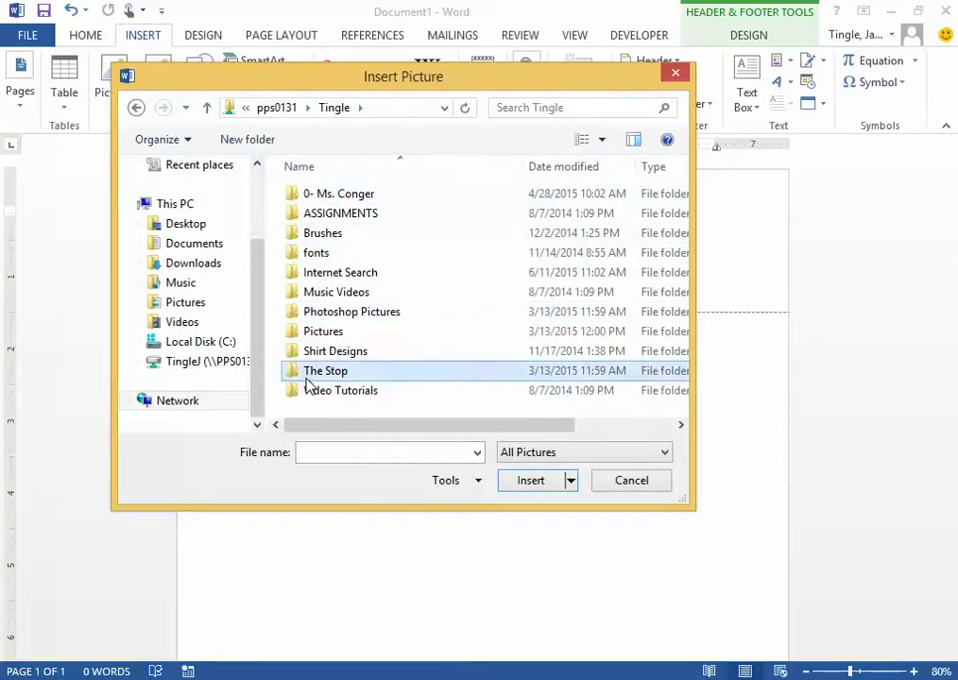
double_click(319, 196)
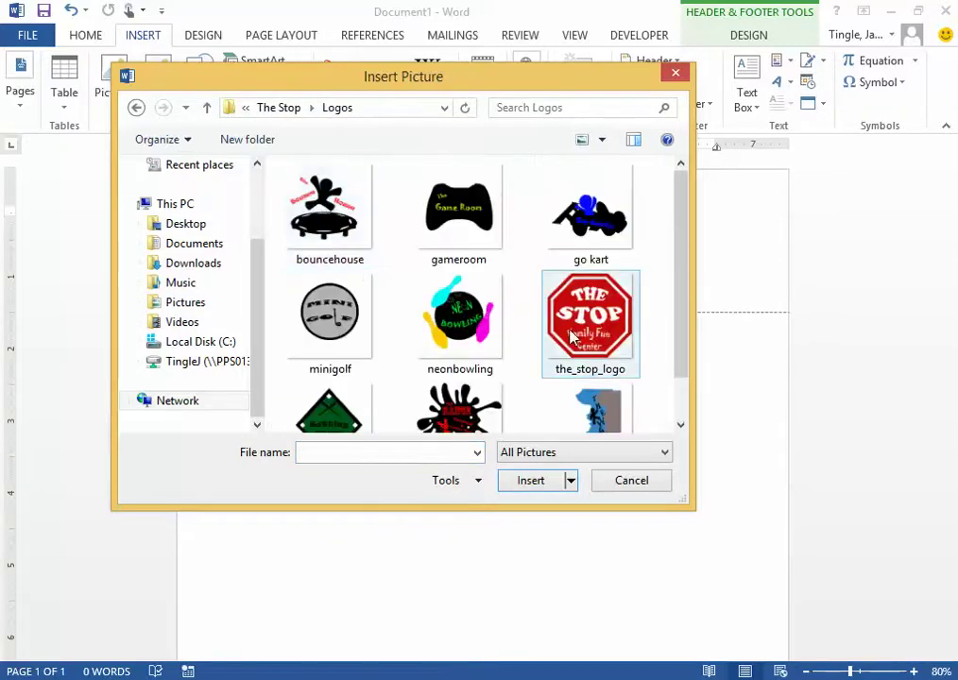
click(320, 201)
click(530, 481)
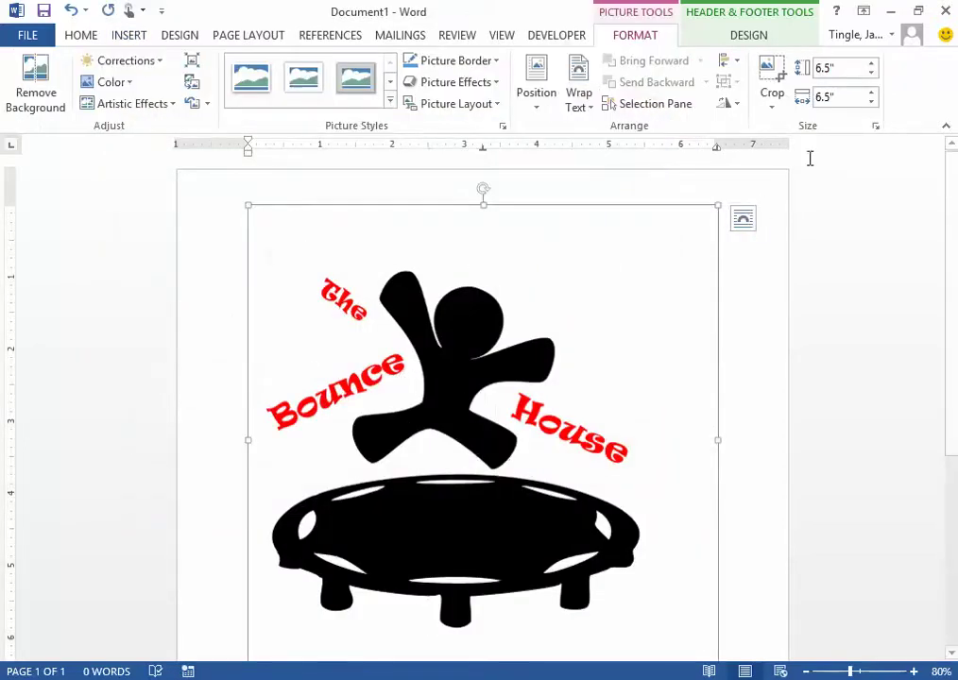
Resize the header logo to 1.5 by 1.5 inches
click(844, 68)
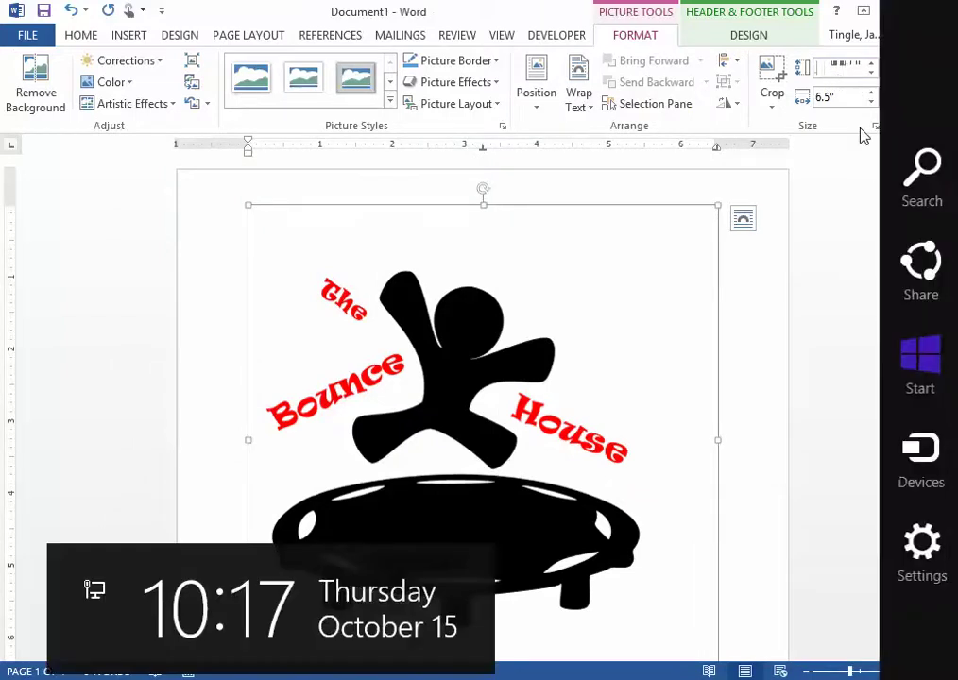
key(Return)
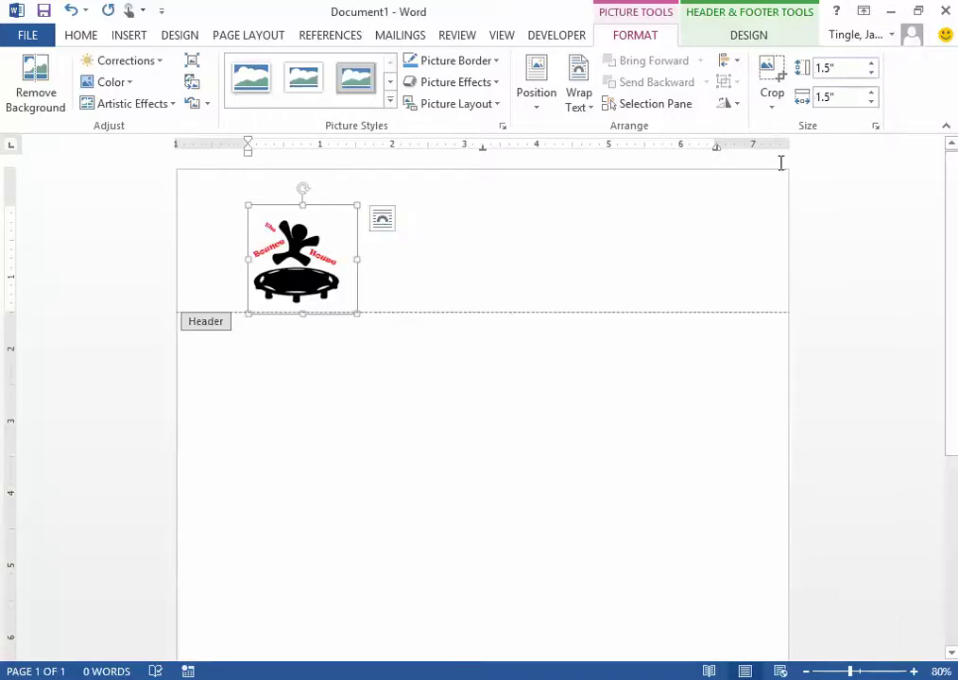
drag(251, 217, 261, 231)
Set the logo to In Front of Text and drag it to the header's top-left corner
click(302, 272)
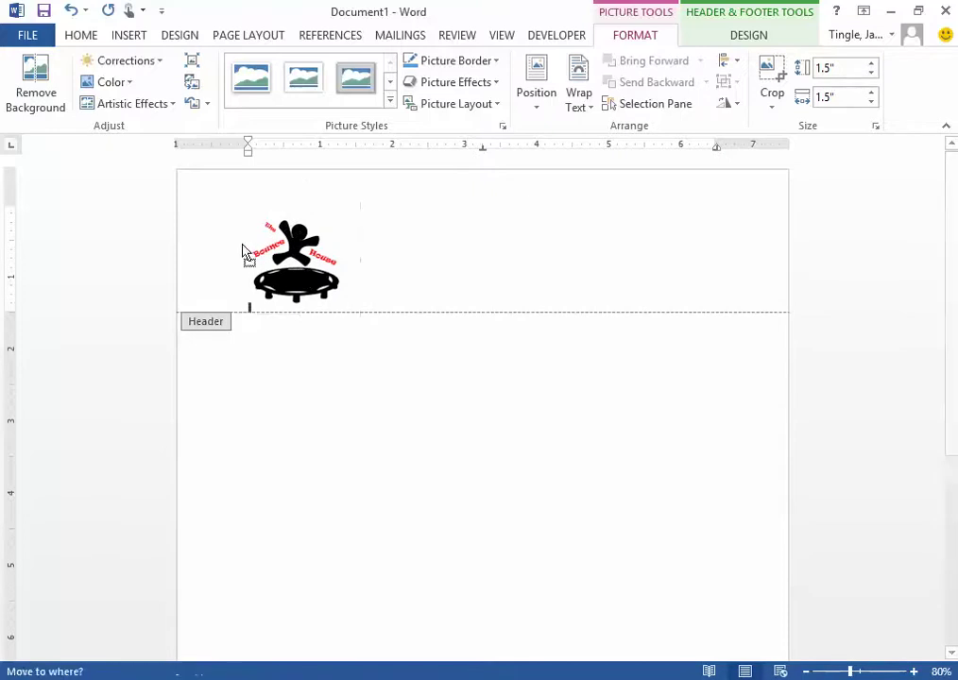
click(383, 222)
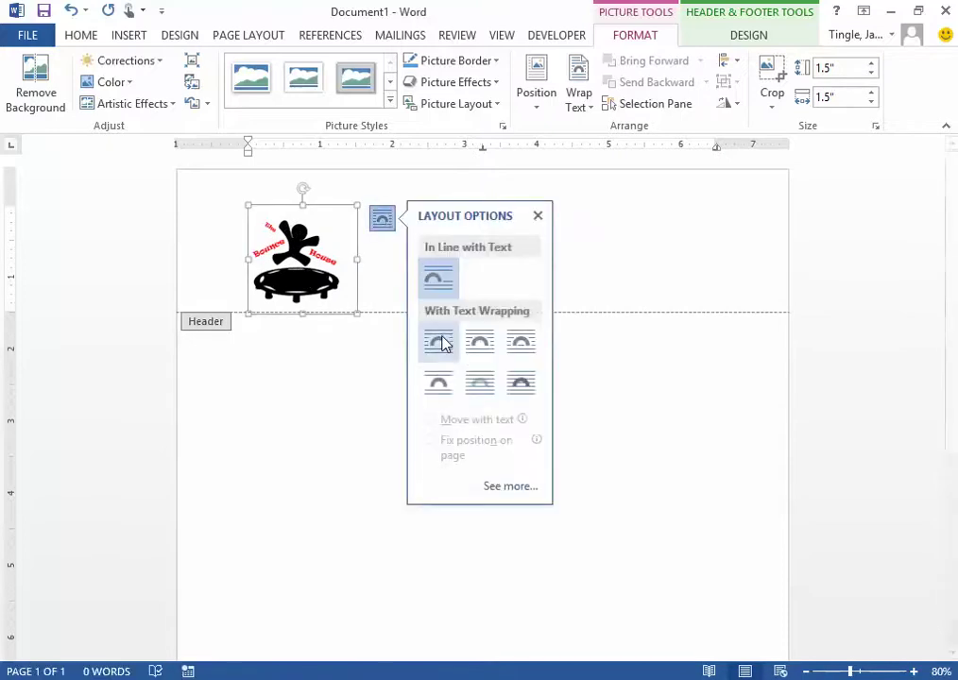
click(520, 382)
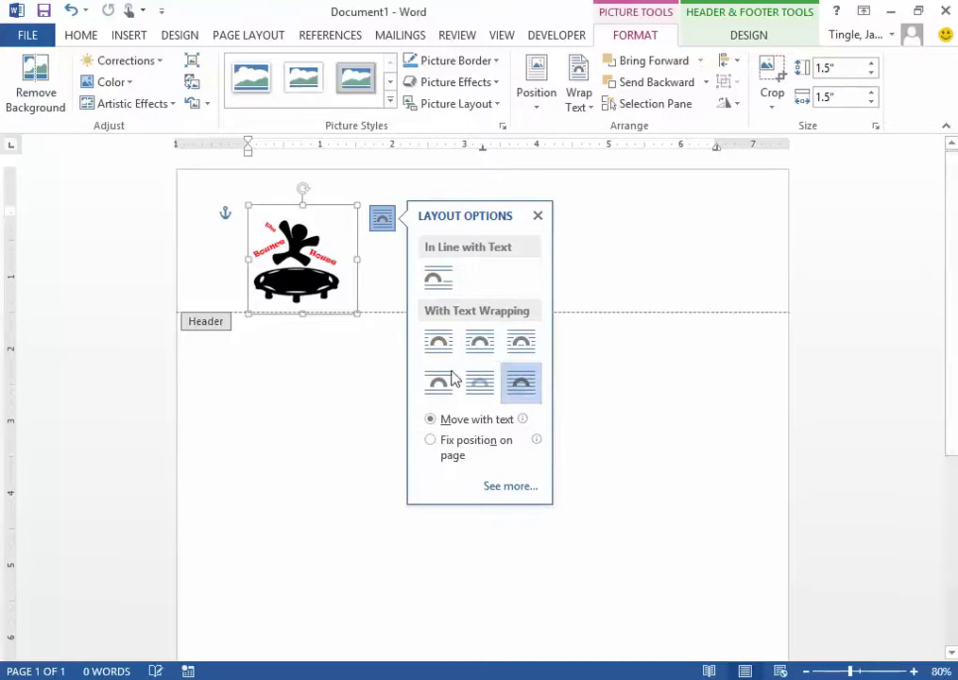
drag(296, 266, 249, 248)
click(378, 244)
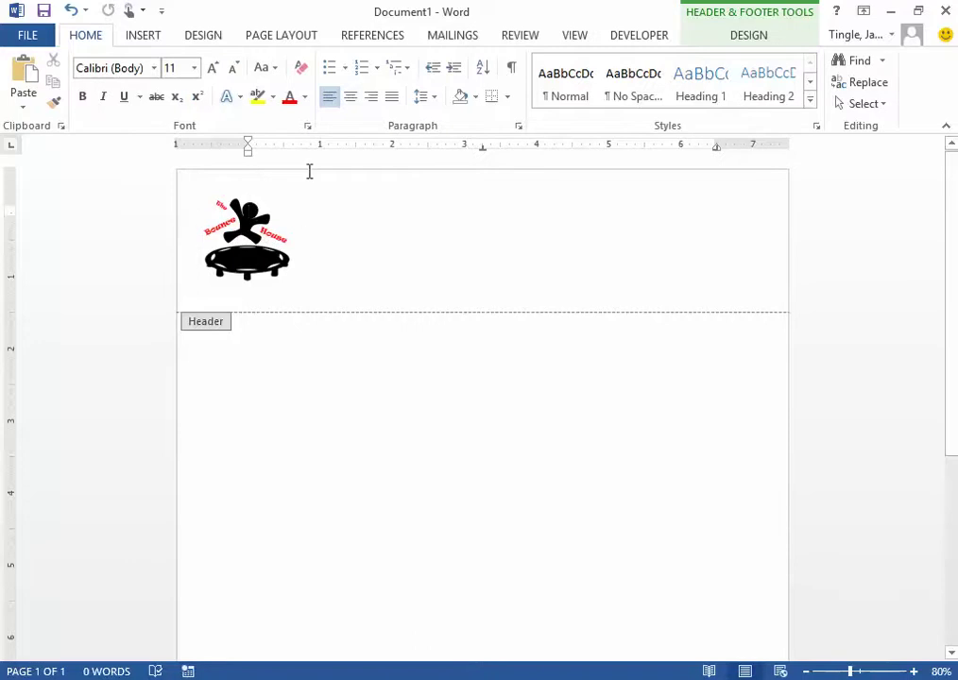
click(142, 37)
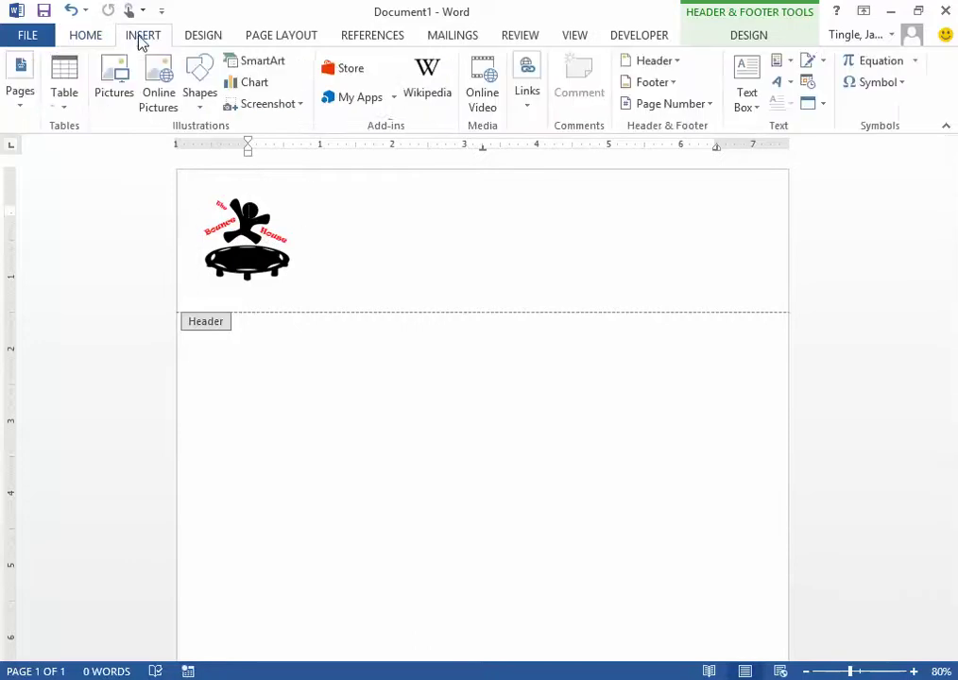
Draw a text box beside the logo, type 'The Bounce House', and select the text
click(201, 106)
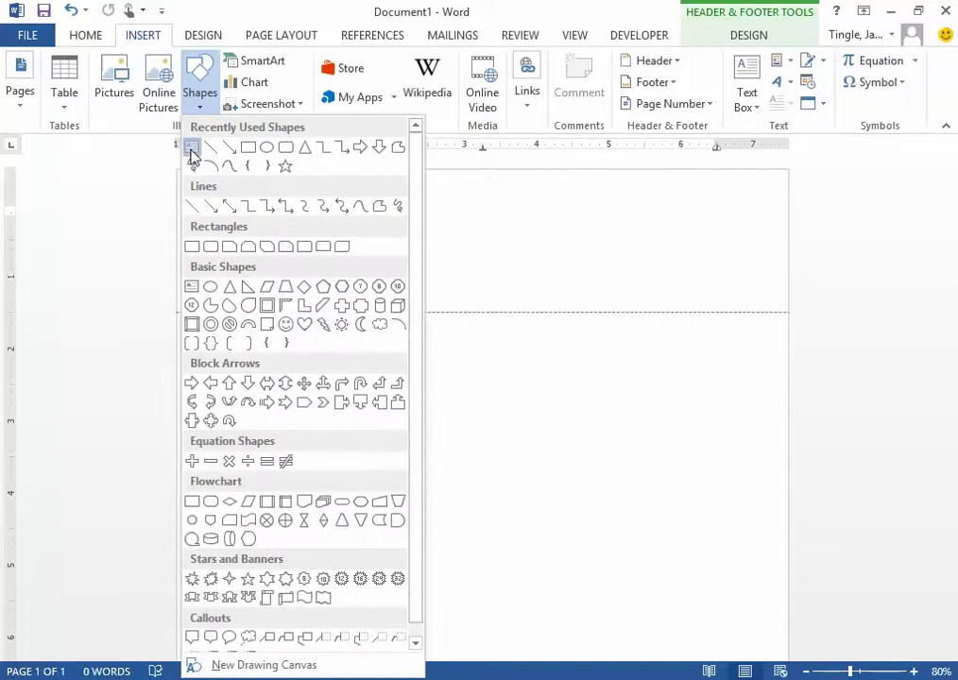
click(192, 149)
mouse_move(303, 178)
mouse_down()
mouse_move(639, 239)
mouse_move(737, 228)
mouse_up()
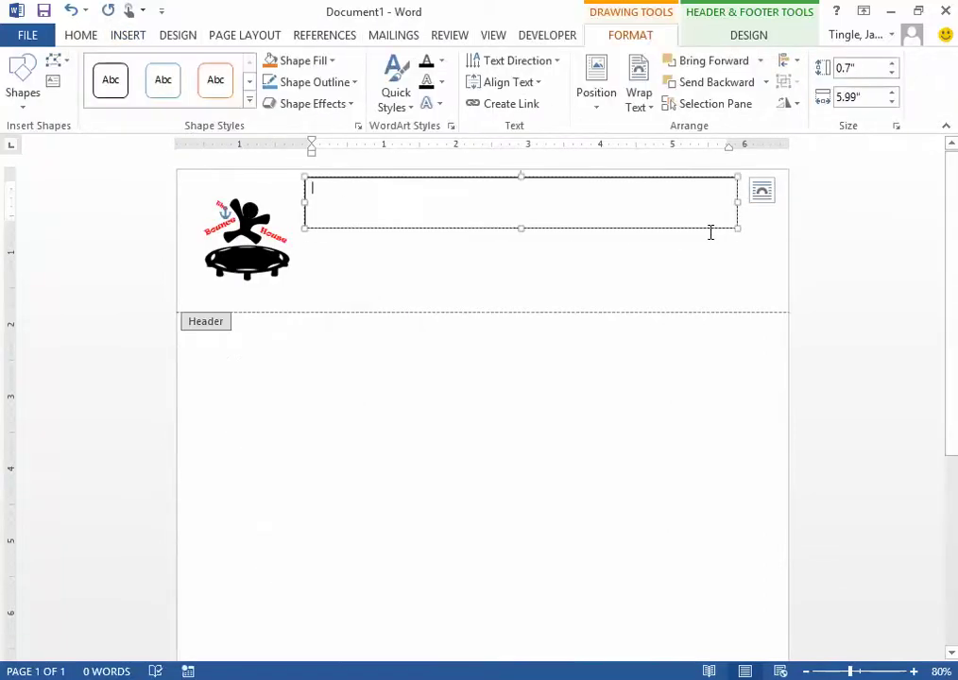
text(The Bounce House)
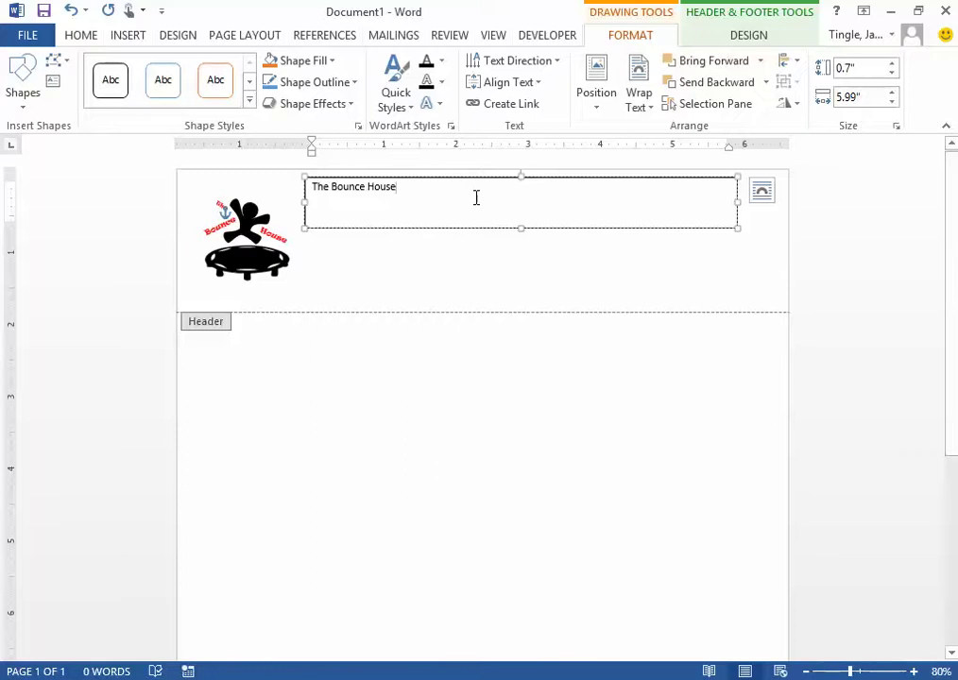
drag(477, 198, 284, 156)
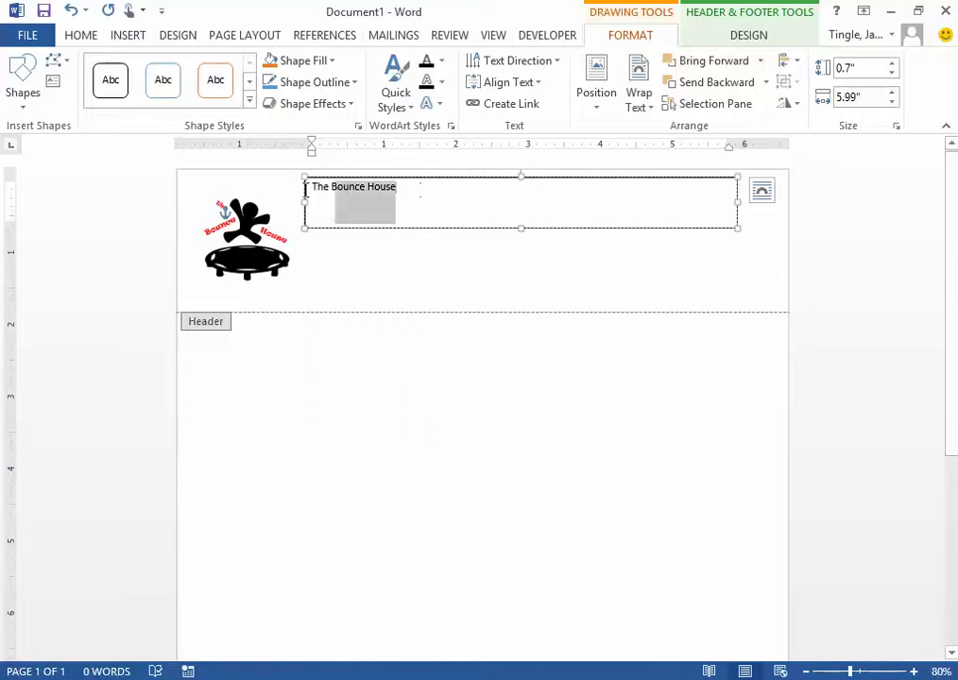
Format the title as 24 pt bold Cooper Black, centred in its text box
click(83, 37)
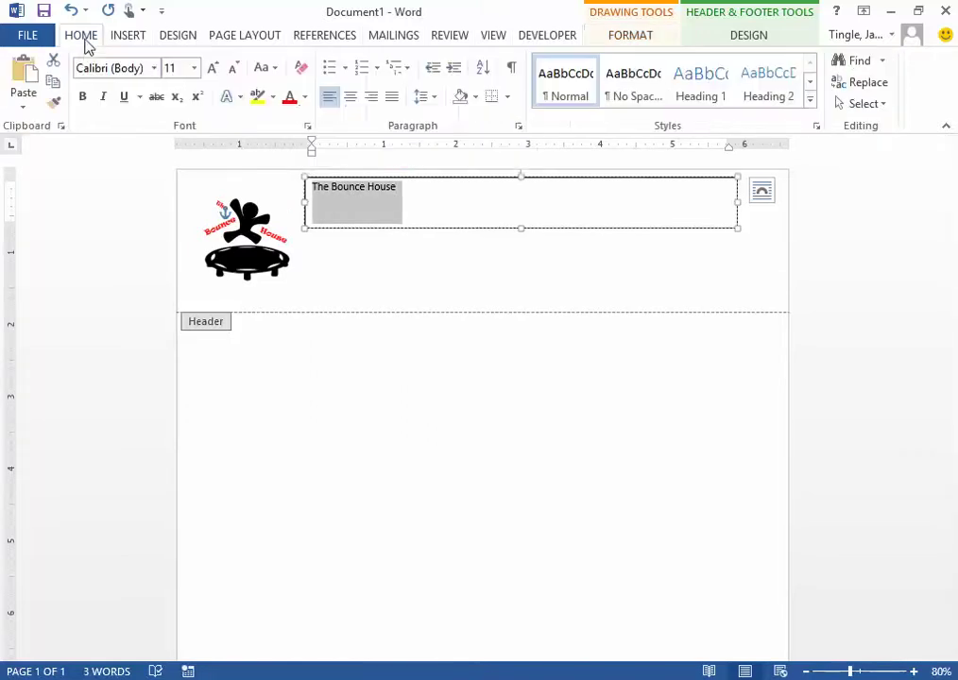
click(213, 69)
click(214, 69)
click(213, 69)
click(213, 69)
click(214, 68)
click(214, 69)
click(214, 69)
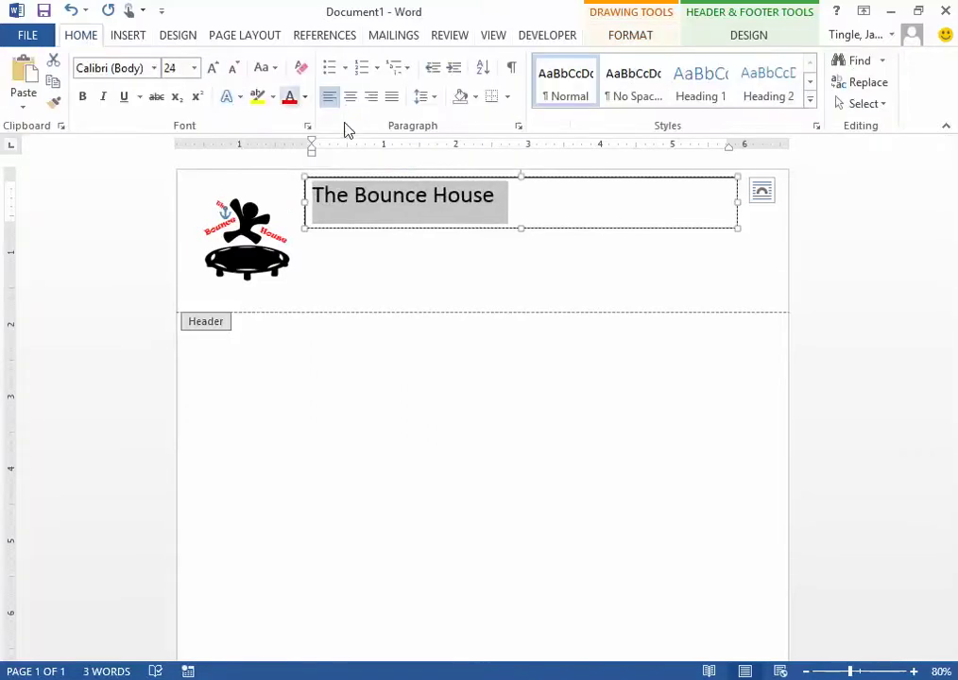
click(350, 102)
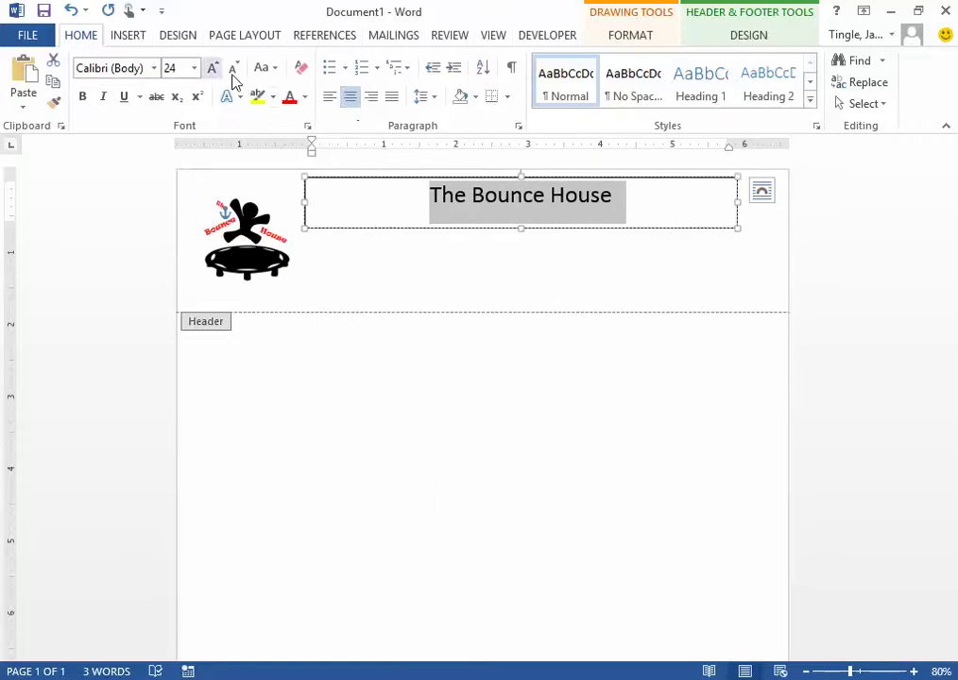
click(82, 98)
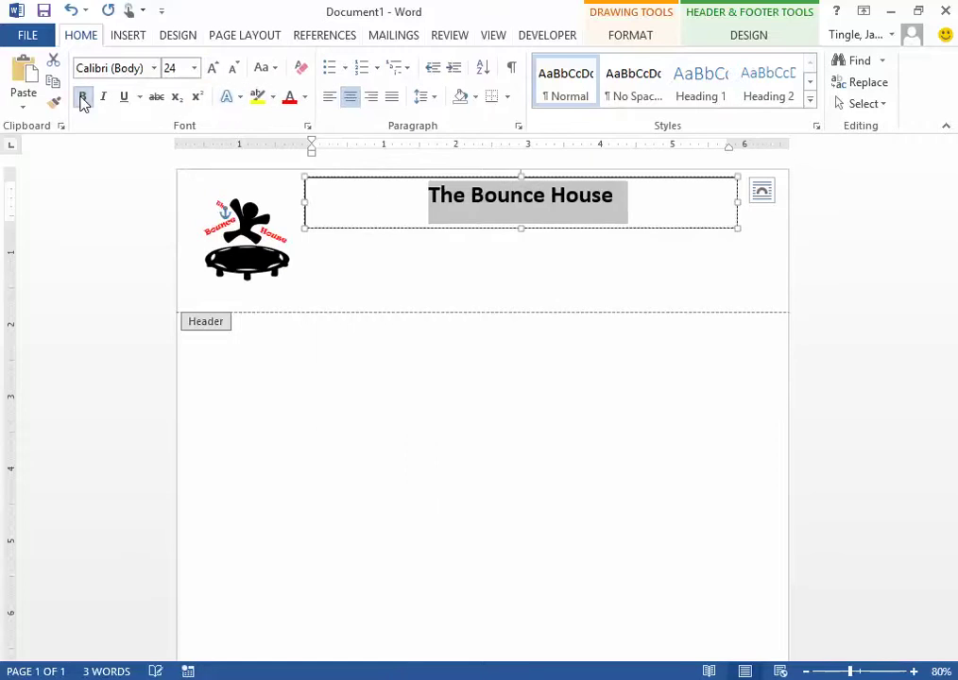
click(154, 68)
click(128, 228)
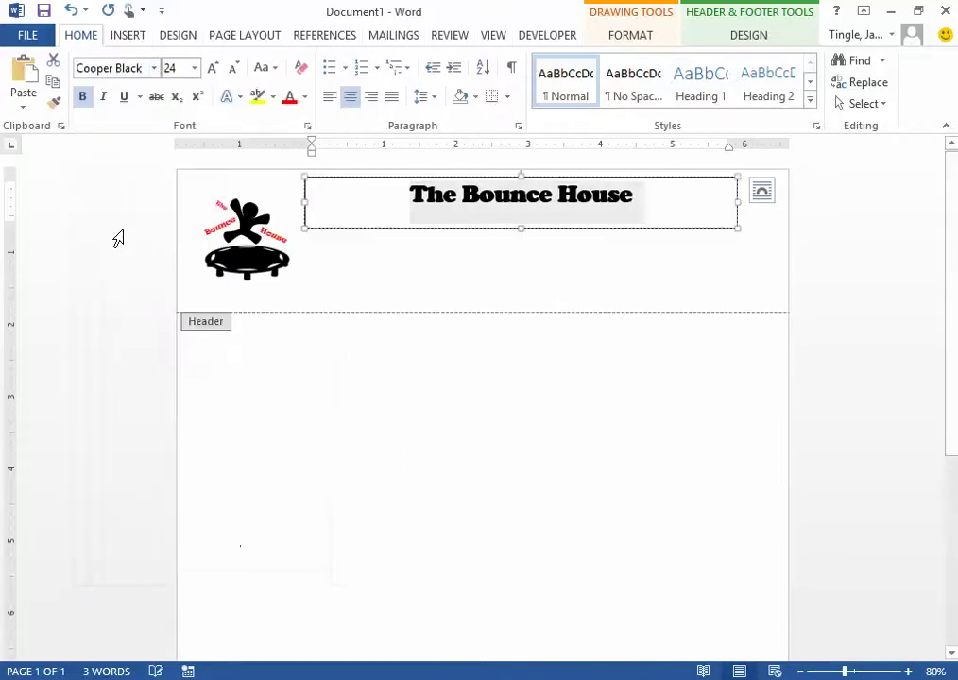
click(396, 260)
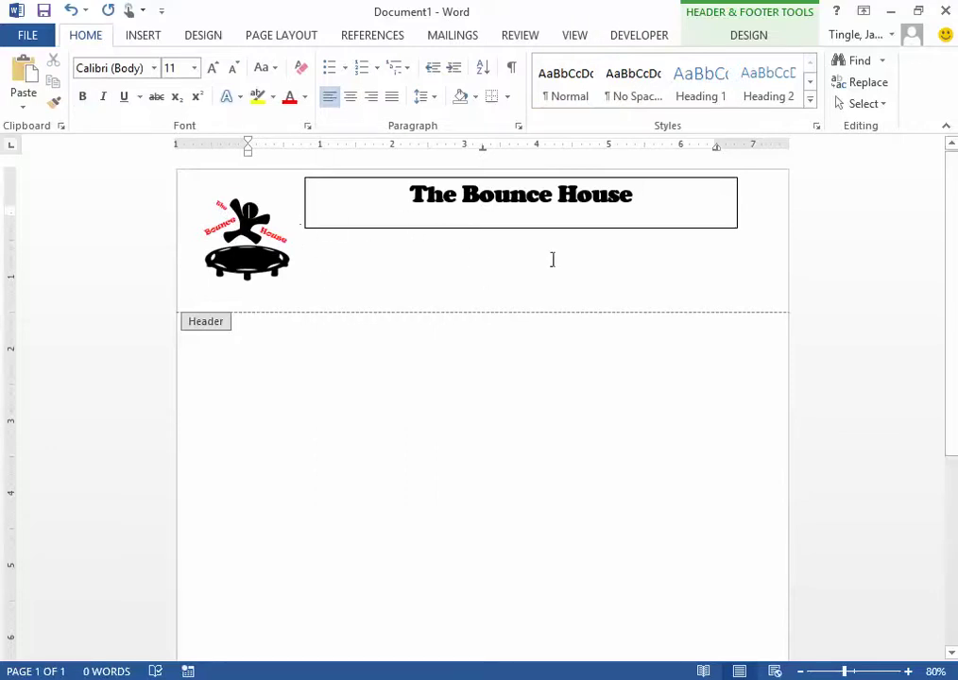
click(400, 215)
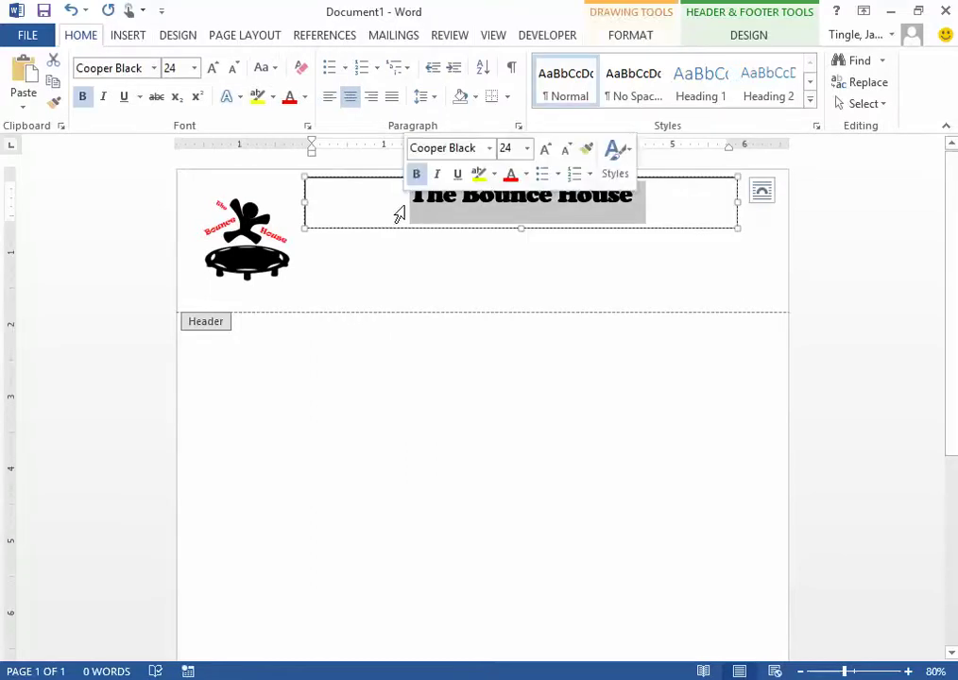
Remove the title text box's outline and place the cursor beside the logo
click(619, 21)
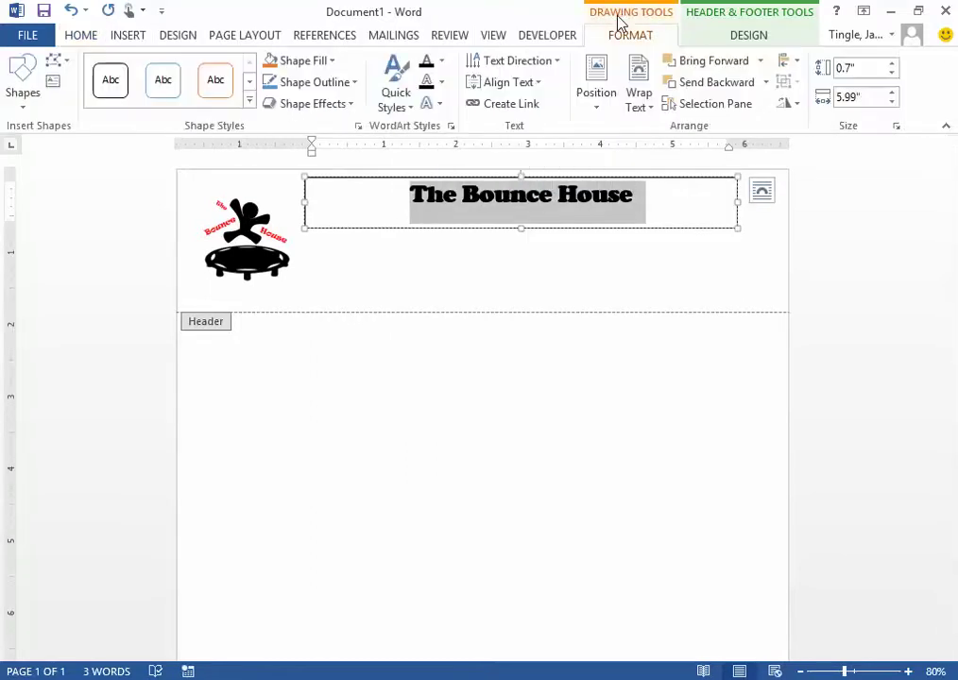
click(298, 89)
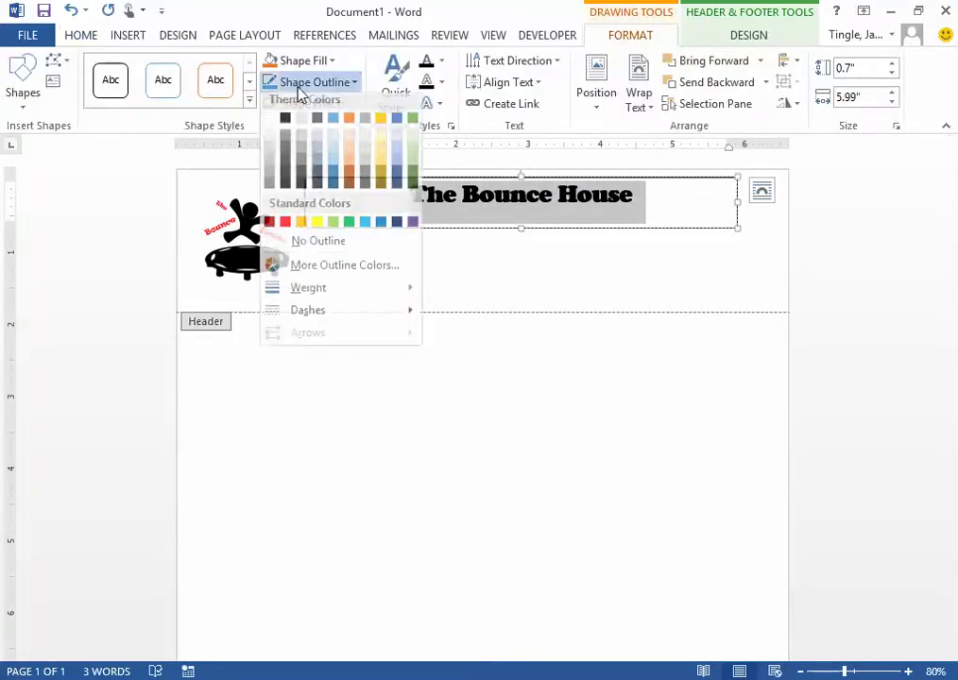
click(302, 250)
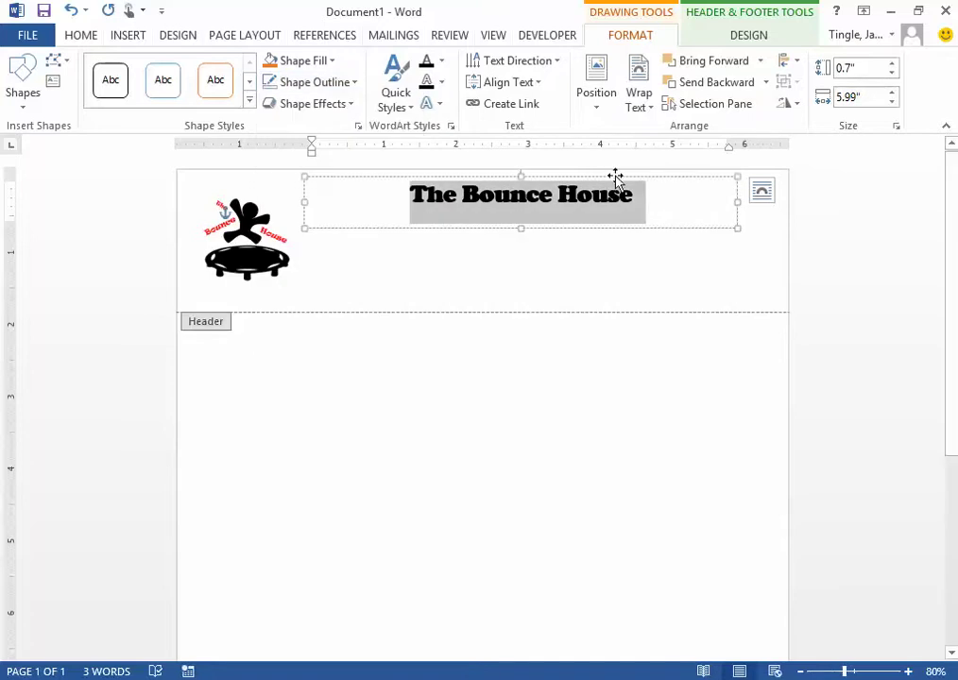
click(399, 240)
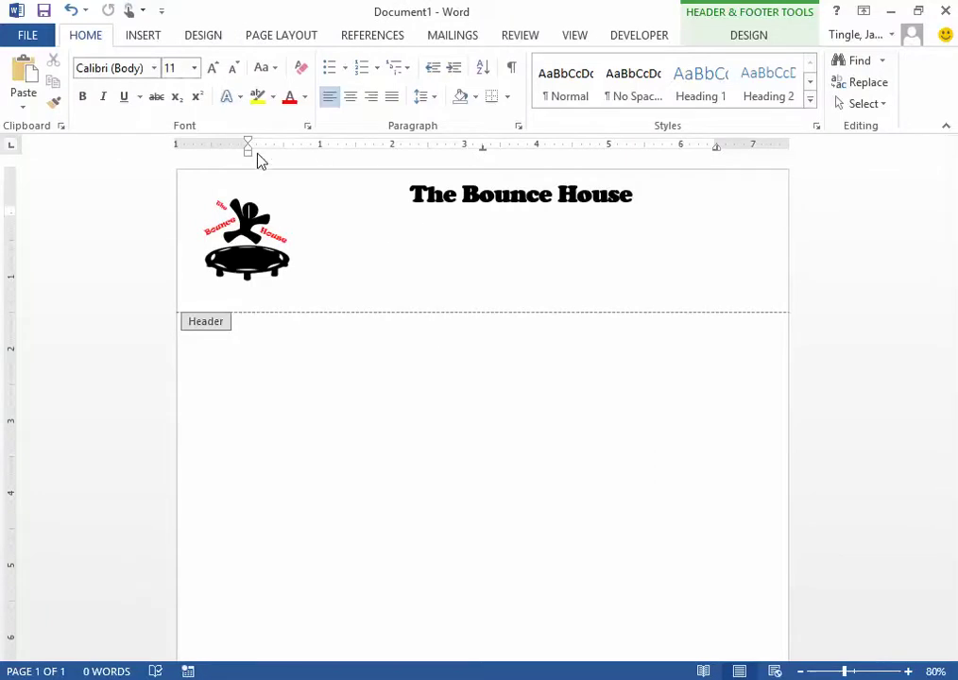
click(373, 232)
click(302, 266)
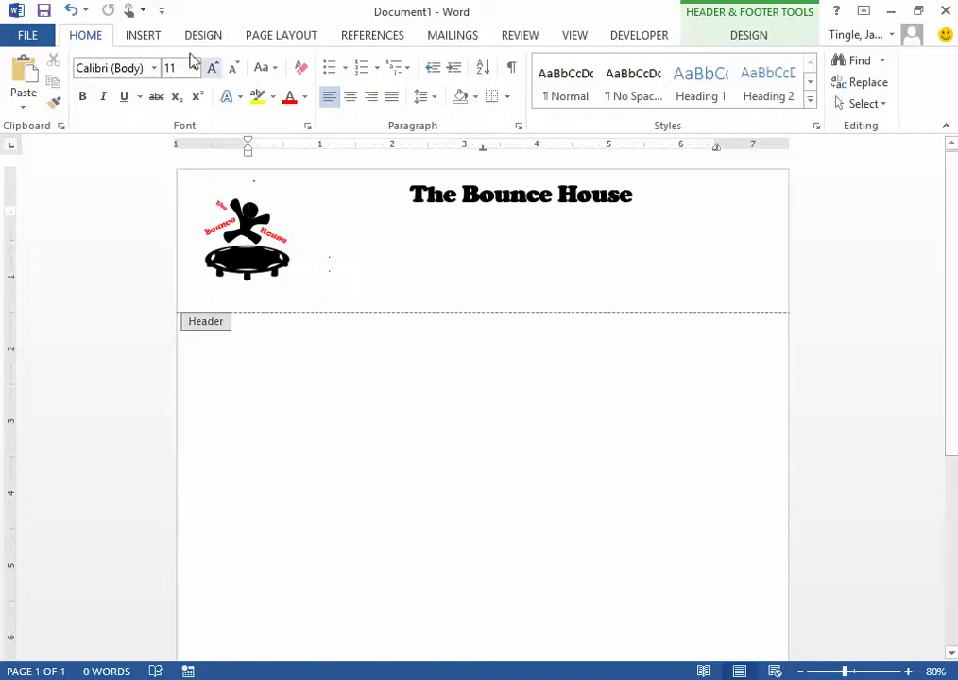
Draw a black 3 pt horizontal line across the header beneath the title
click(143, 36)
click(194, 106)
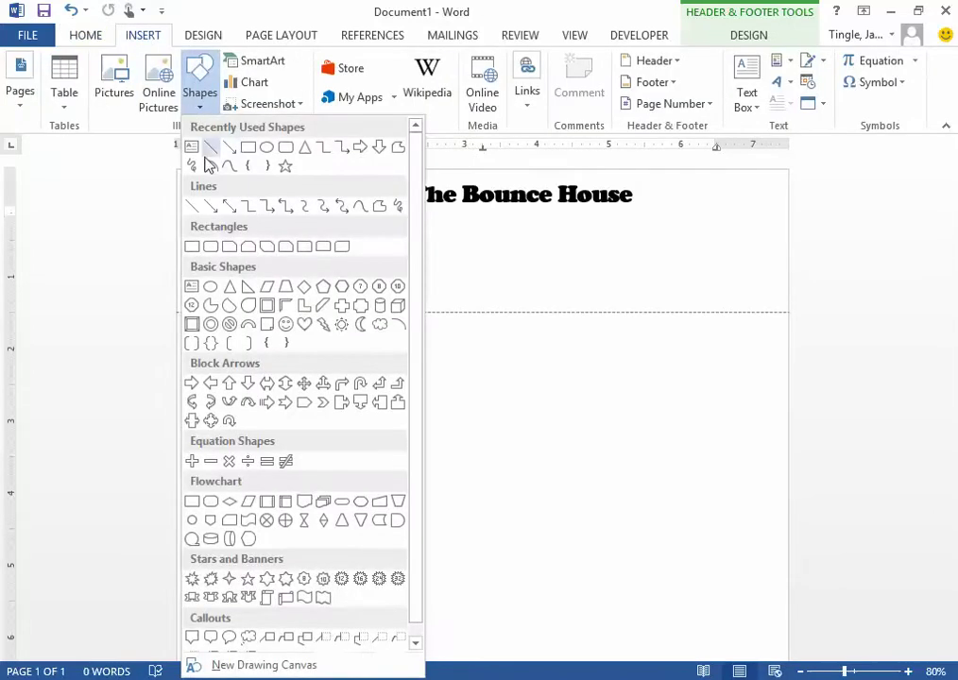
click(211, 148)
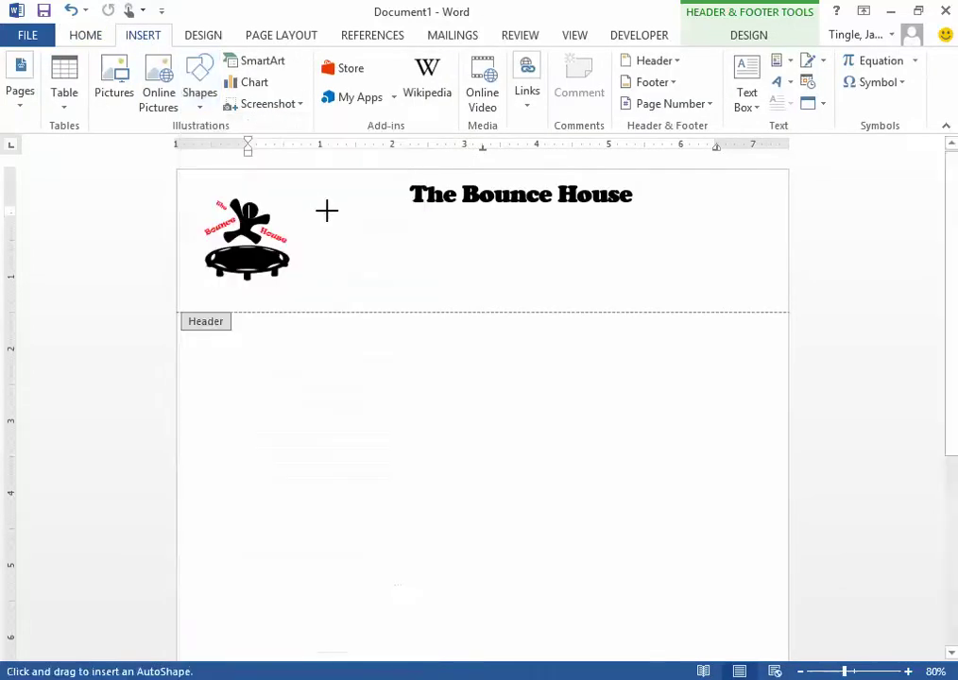
mouse_move(280, 205)
mouse_down()
mouse_move(579, 227)
mouse_move(700, 201)
mouse_move(747, 206)
mouse_up()
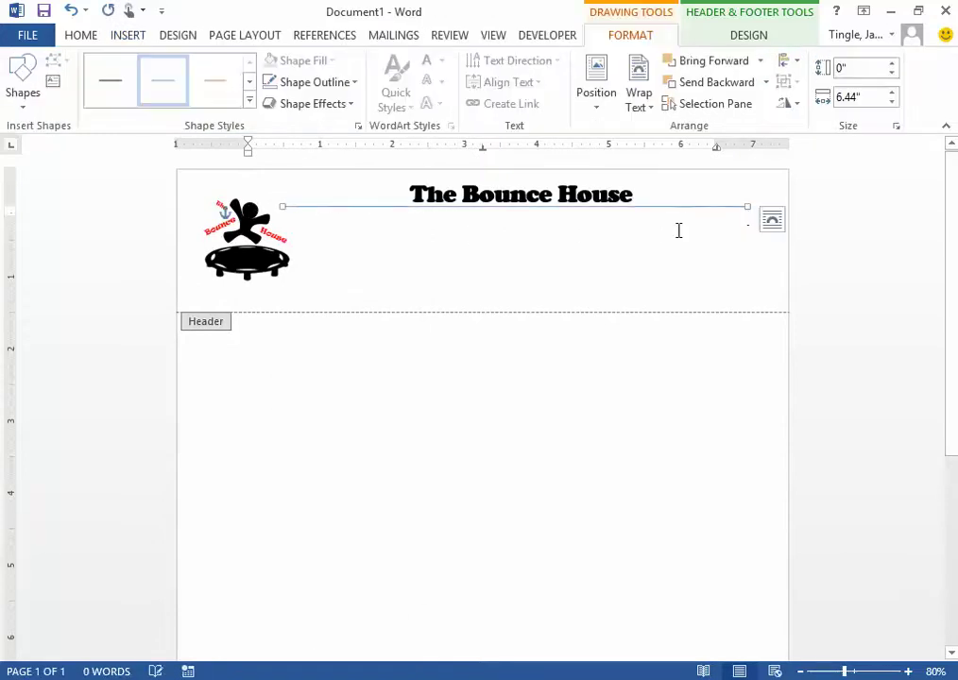
click(312, 84)
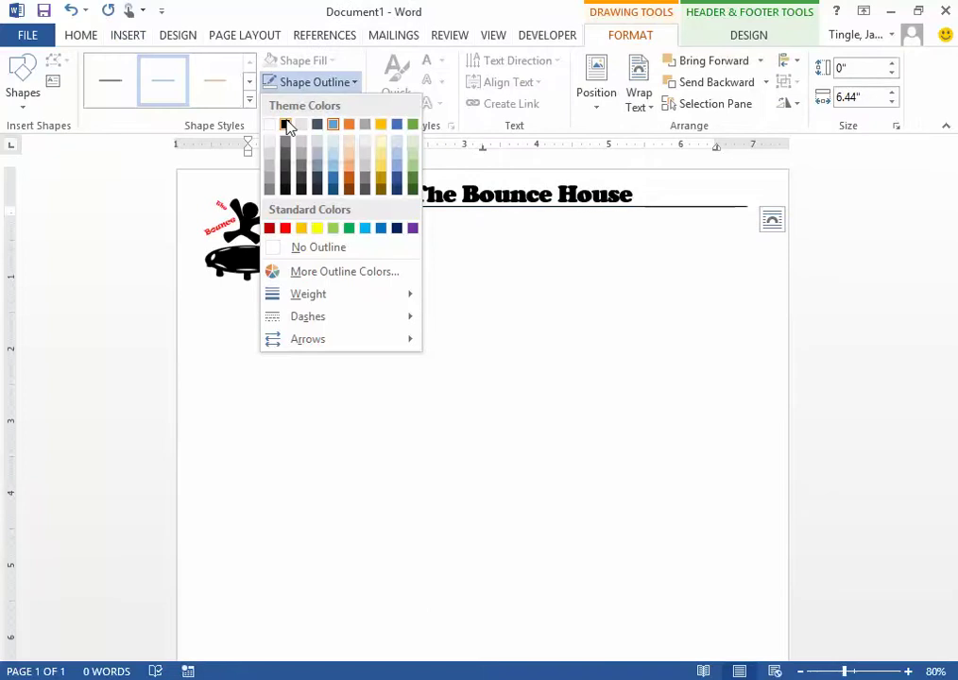
click(286, 125)
click(312, 82)
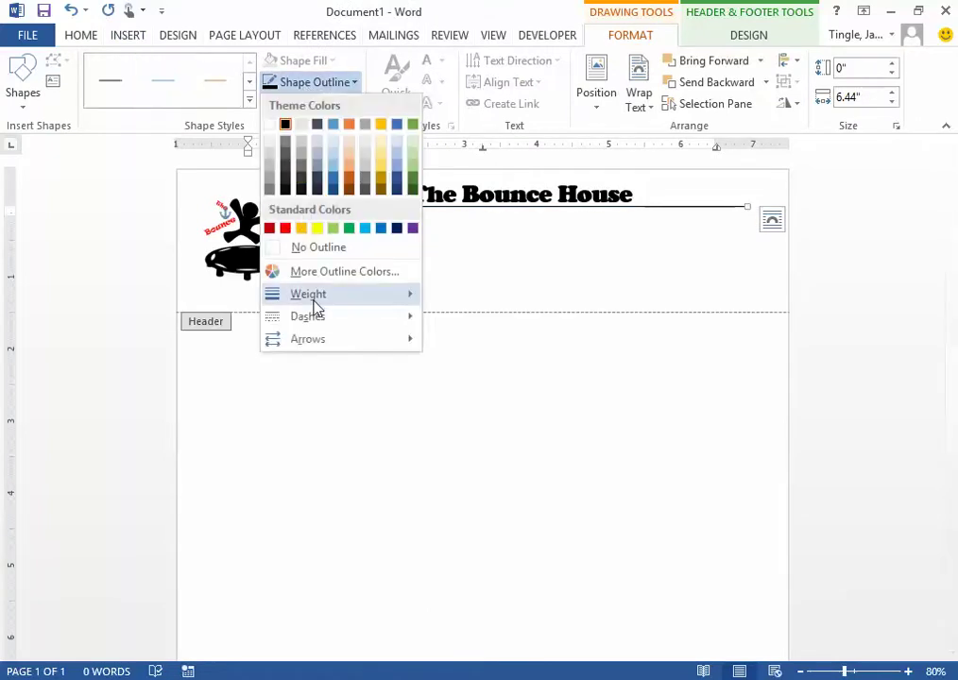
mouse_move(321, 298)
click(477, 426)
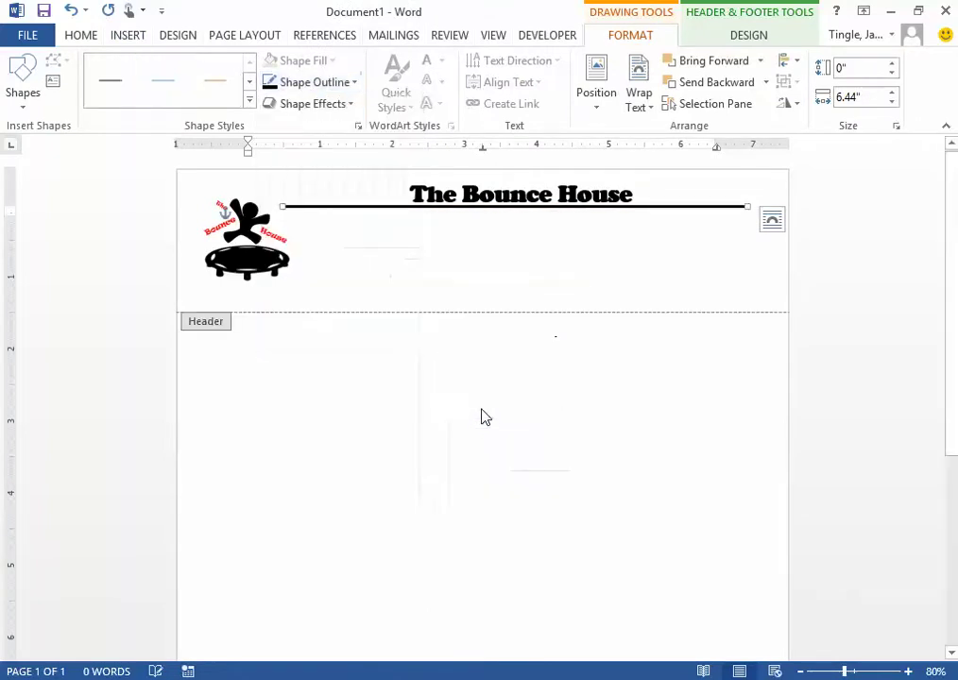
Copy the black line just below itself and colour the copy standard Red
ctrl+drag(396, 207, 397, 216)
click(396, 216)
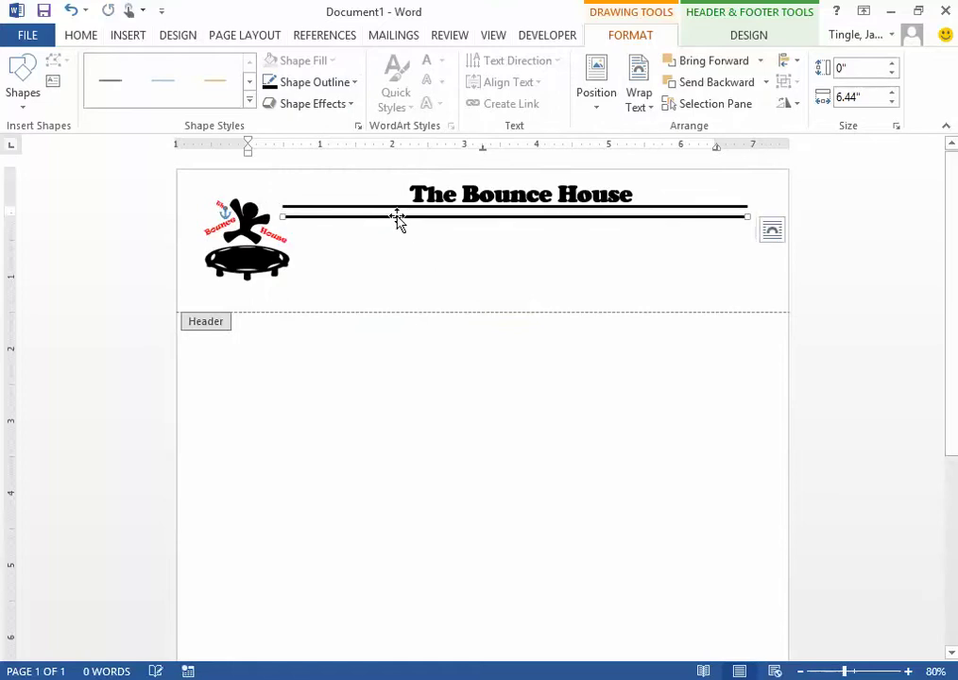
click(319, 83)
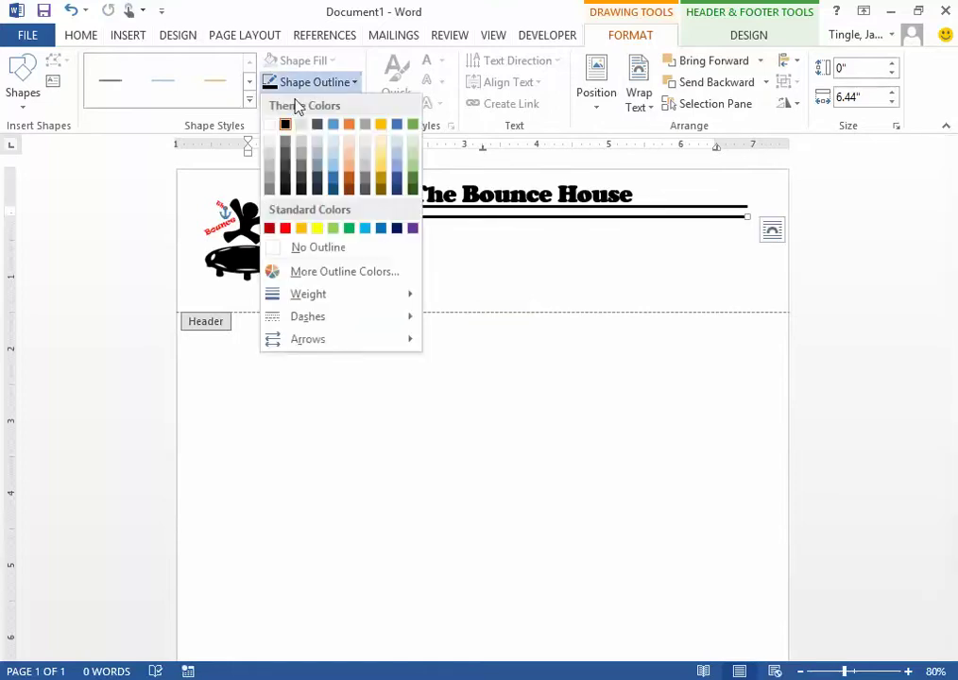
click(285, 230)
click(383, 249)
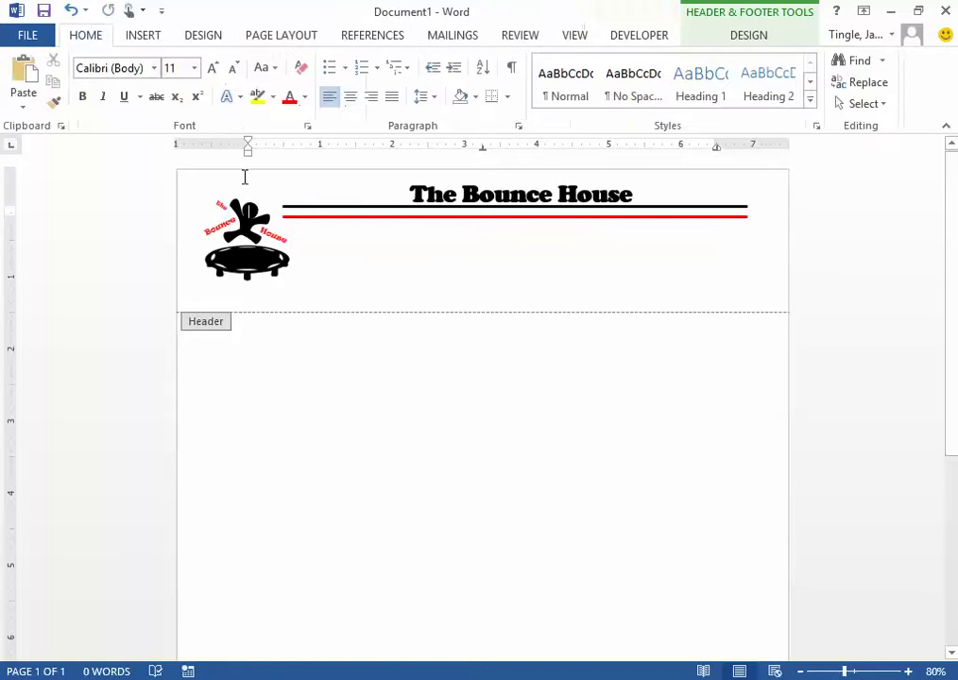